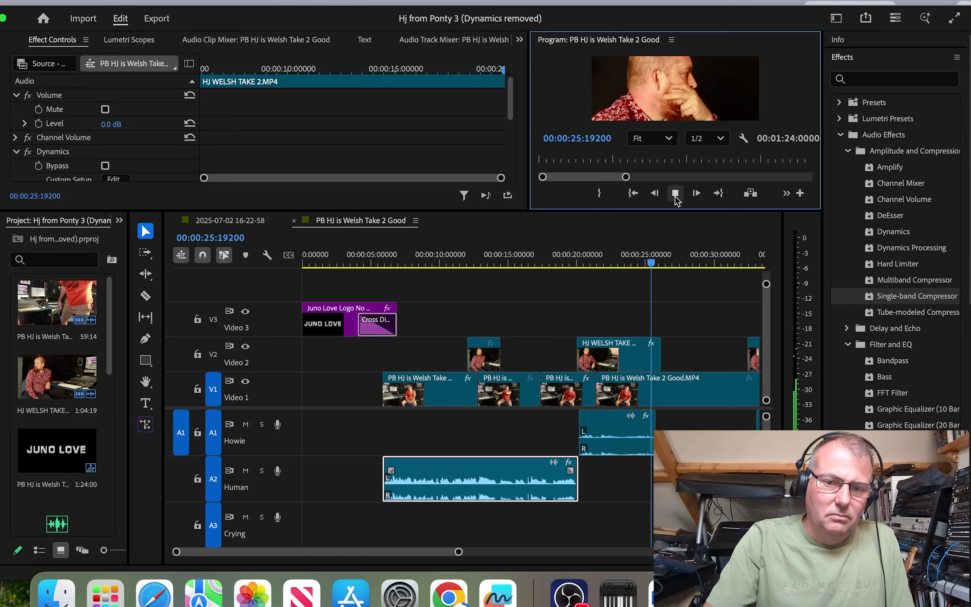
Stop playback, apply another Dynamics audio effect to the selected Human track clip, and inspect its custom setup.
{"action": "left_click", "coordinate": [675, 195]}
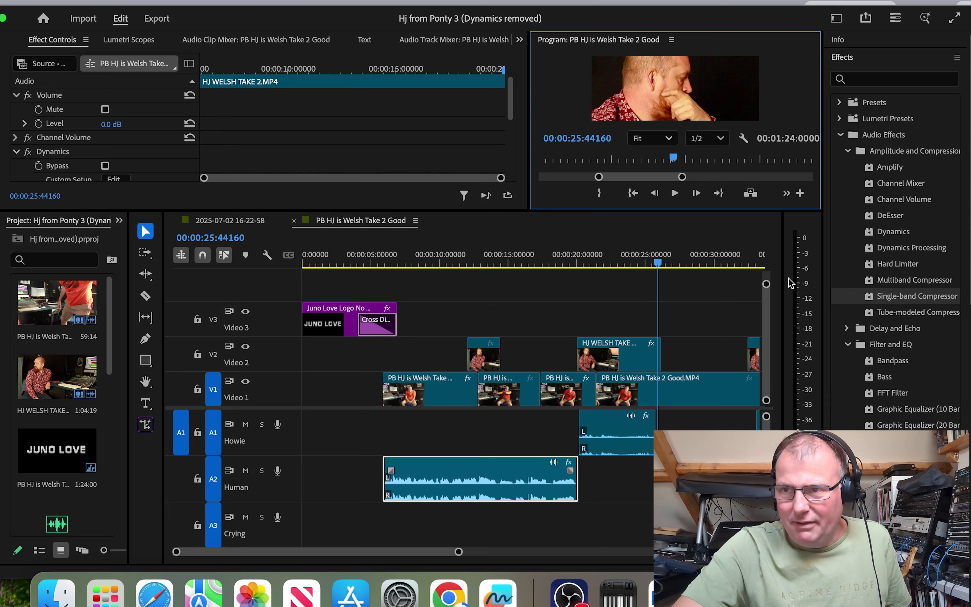
{"action": "left_click", "coordinate": [891, 236]}
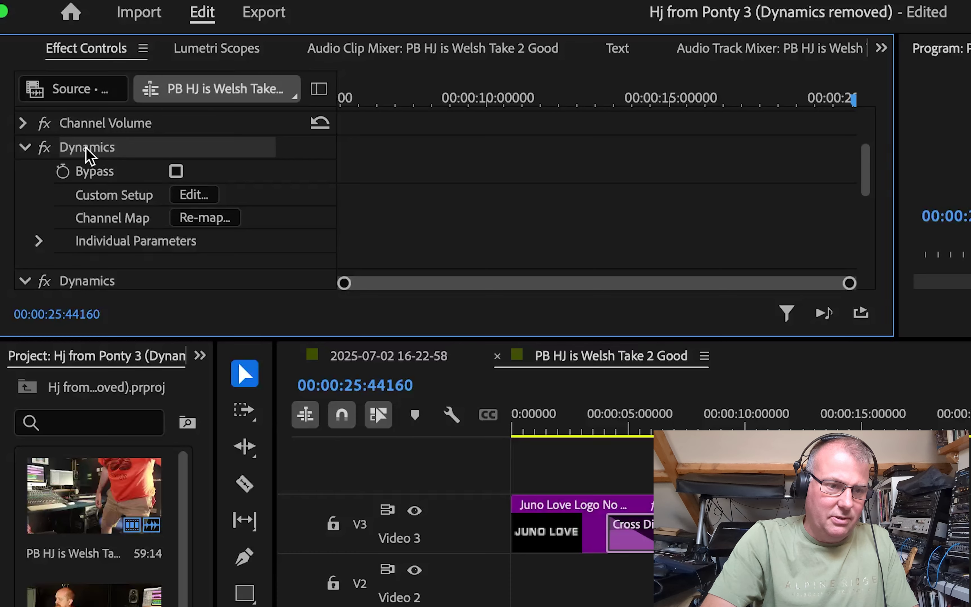
{"action": "left_click", "coordinate": [195, 195]}
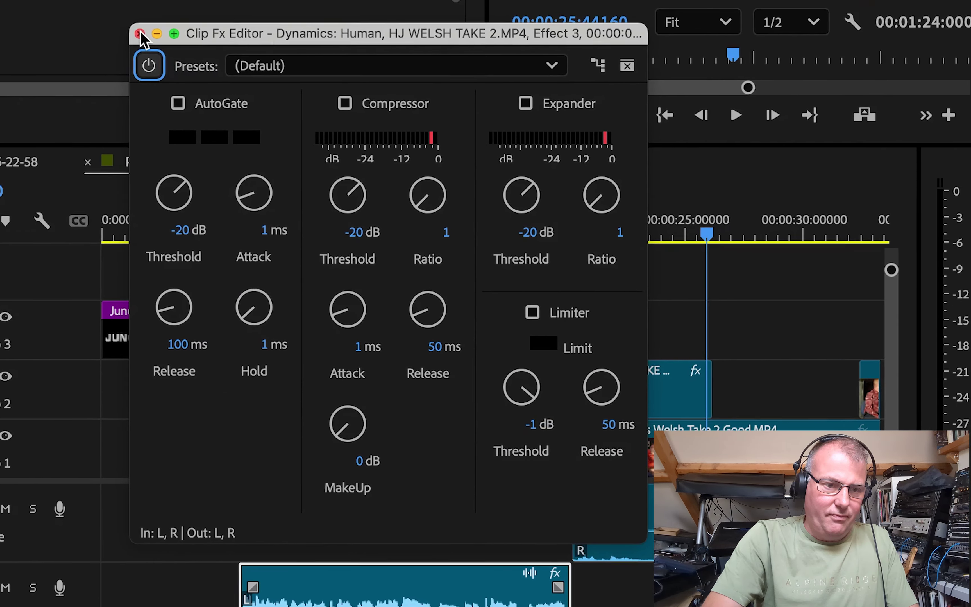
{"action": "left_click", "coordinate": [125, 26]}
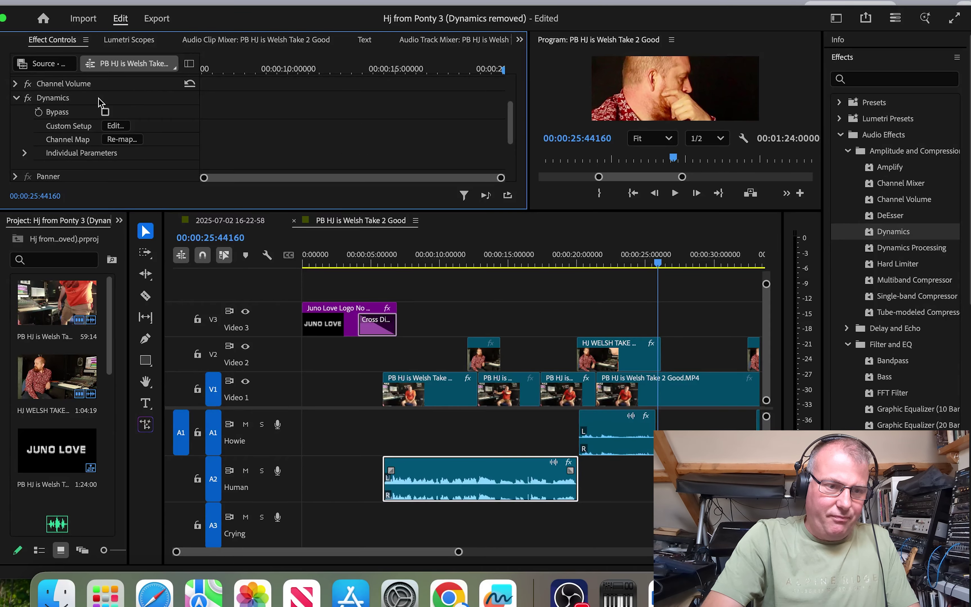
Remove the Dynamics effect from the Human track clip and keep that clip selected in the timeline.
{"action": "left_click", "coordinate": [52, 98]}
{"action": "key", "text": "Delete"}
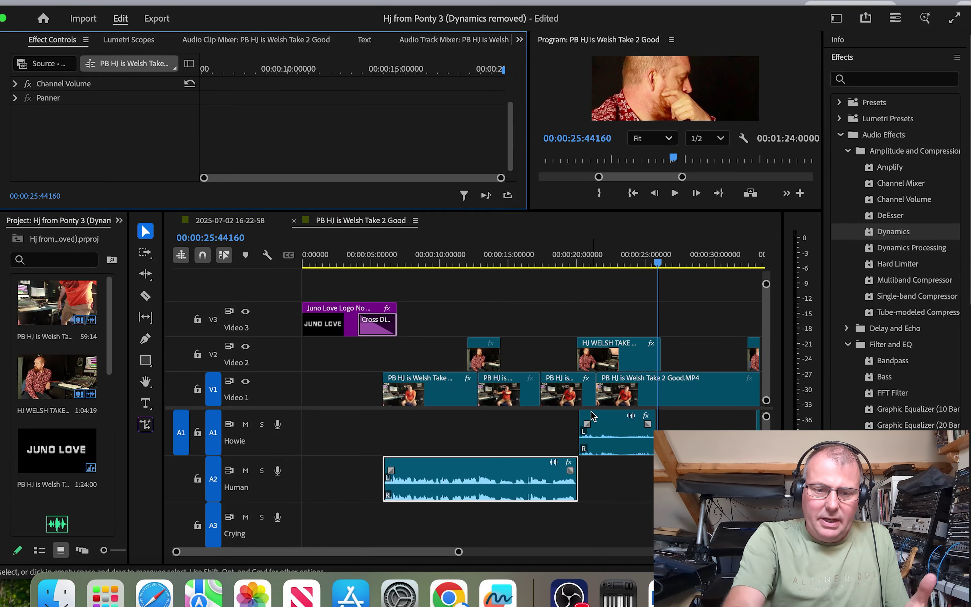
{"action": "left_click", "coordinate": [617, 427]}
{"action": "left_click", "coordinate": [686, 473]}
{"action": "left_click", "coordinate": [479, 475]}
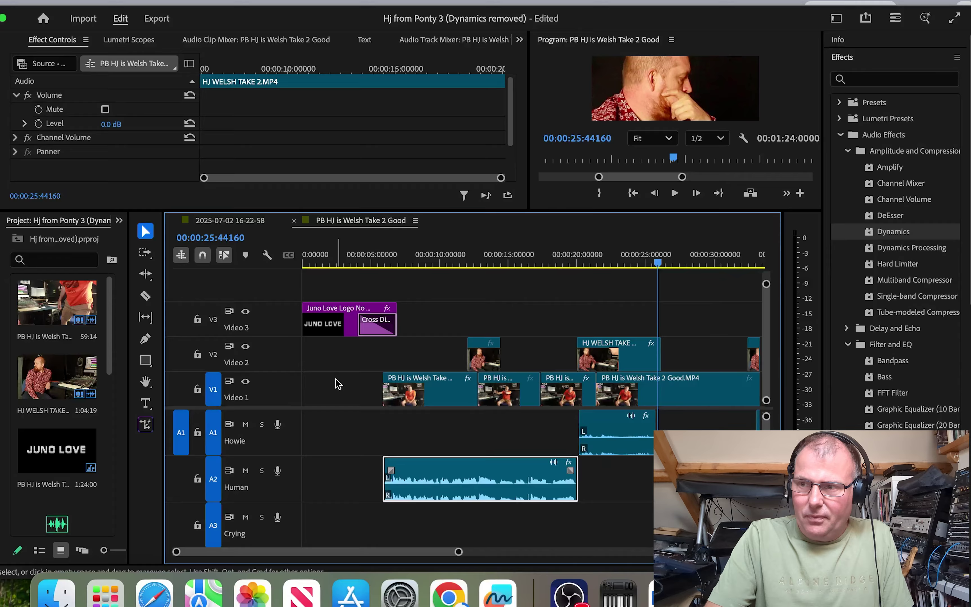
Enlarge the panels above the timeline and widen the Program monitor.
{"action": "scroll", "coordinate": [243, 465], "scroll_direction": "down", "scroll_amount": 2}
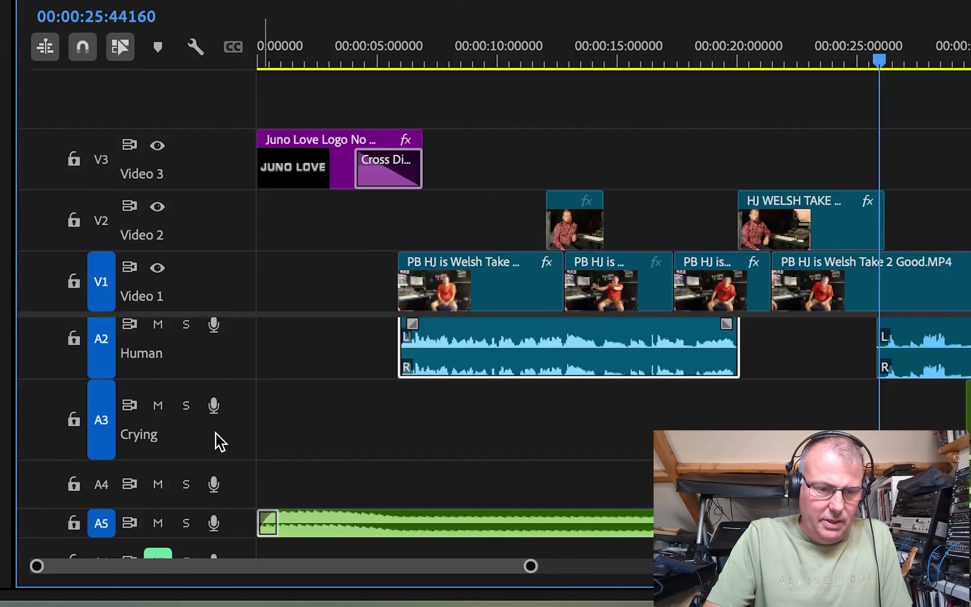
{"action": "scroll", "coordinate": [218, 441], "scroll_direction": "down", "scroll_amount": 2}
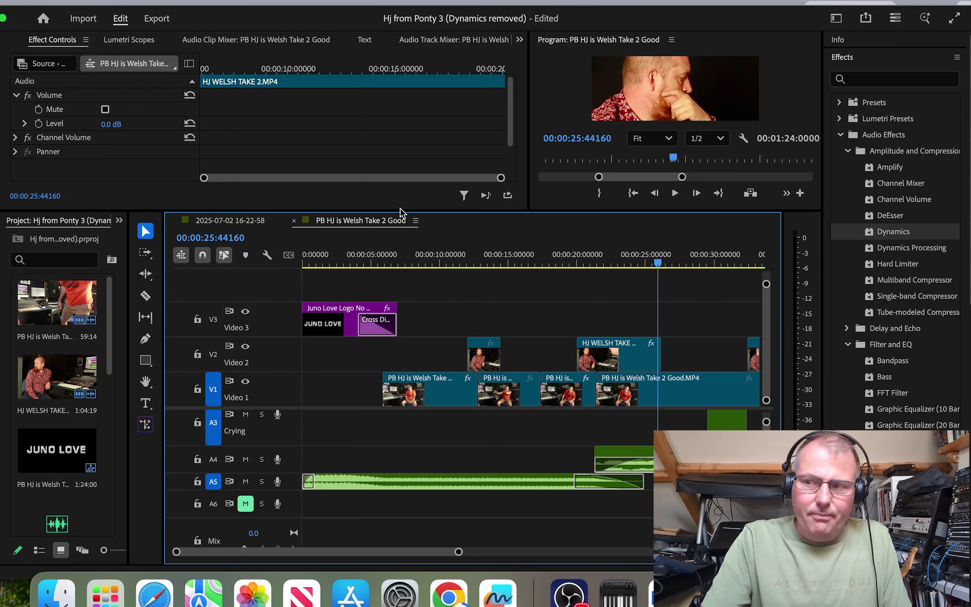
{"action": "left_click_drag", "start_coordinate": [401, 212], "coordinate": [402, 395]}
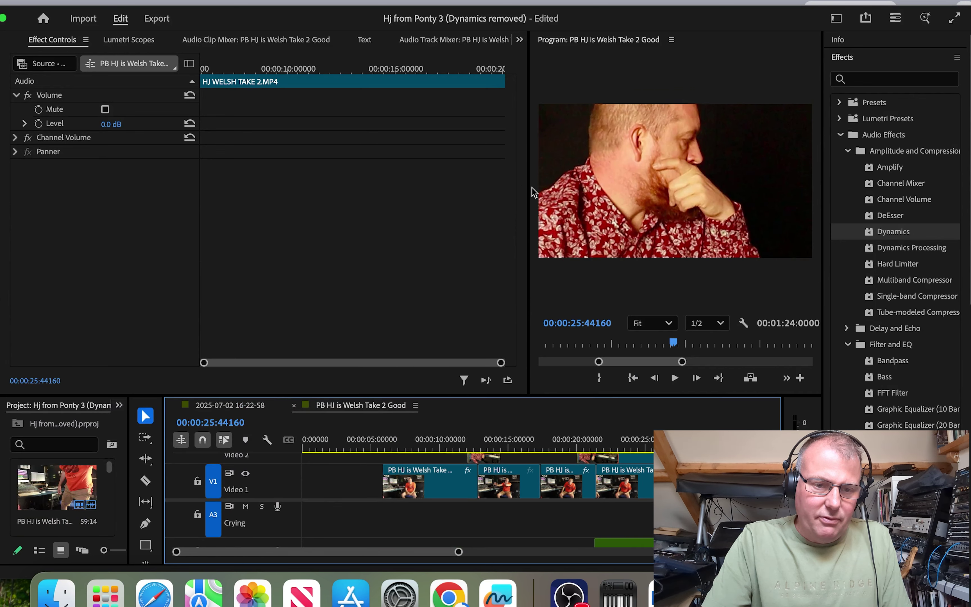
{"action": "left_click_drag", "start_coordinate": [529, 187], "coordinate": [252, 178]}
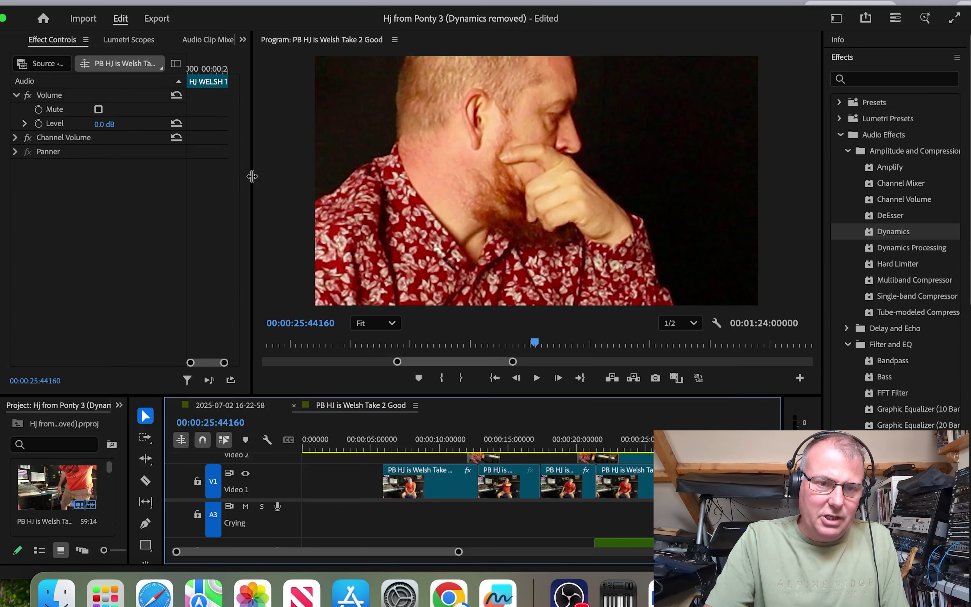
Show the Audio Track Mixer for PB HJ is Welsh Take 2 Good and expand its effects and sends area.
{"action": "left_click", "coordinate": [561, 3]}
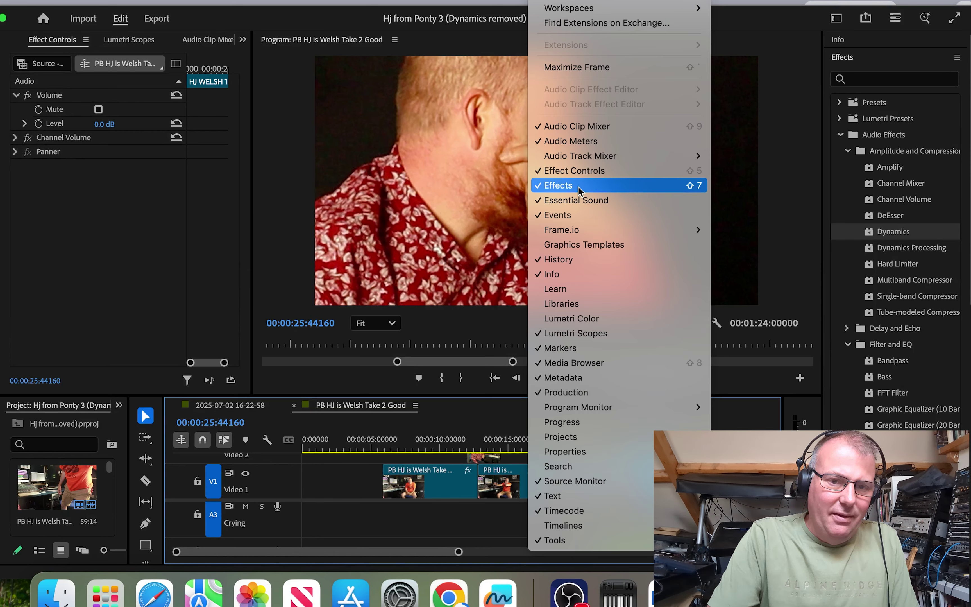
{"action": "mouse_move", "coordinate": [582, 157]}
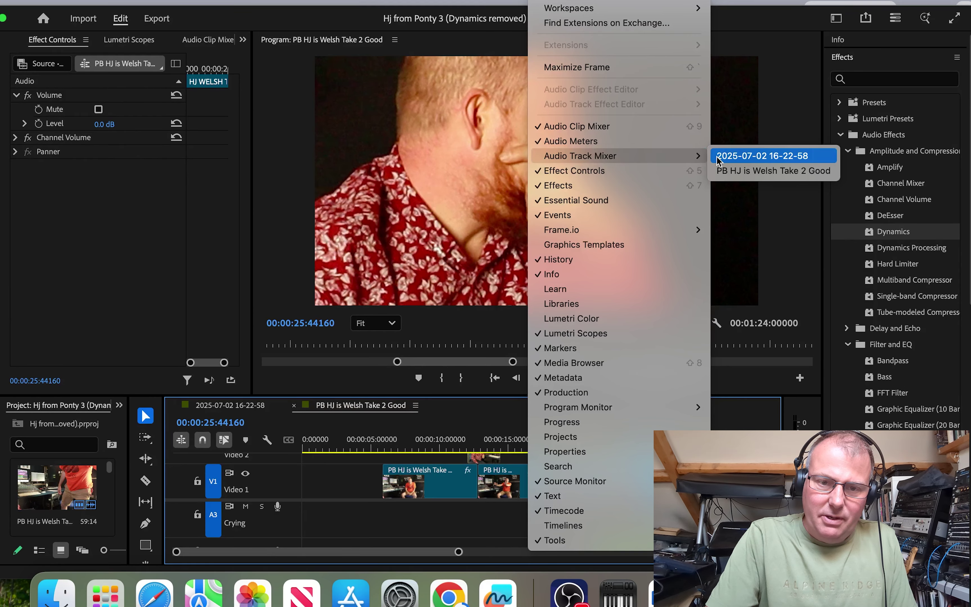
{"action": "left_click", "coordinate": [366, 52]}
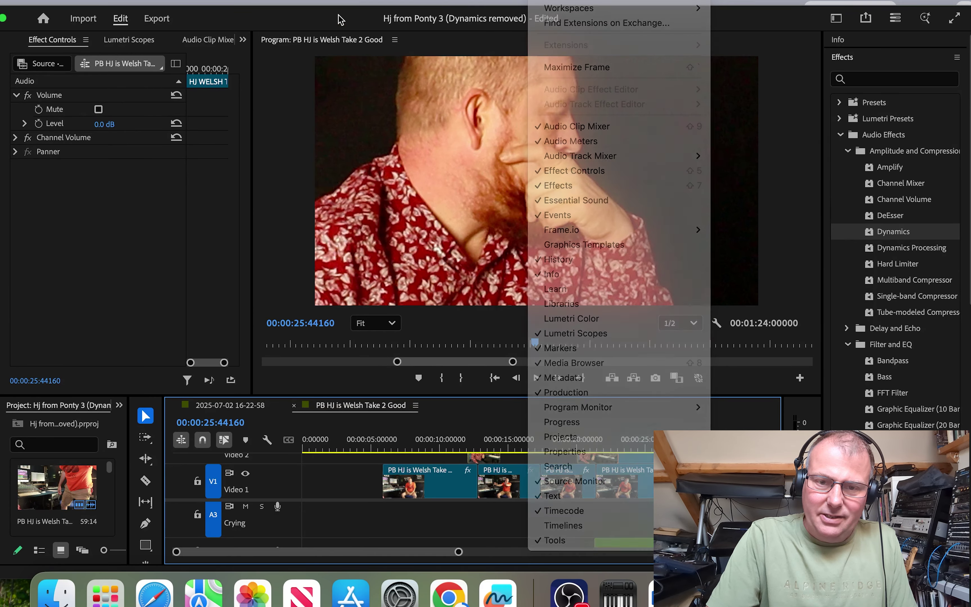
{"action": "left_click", "coordinate": [243, 40]}
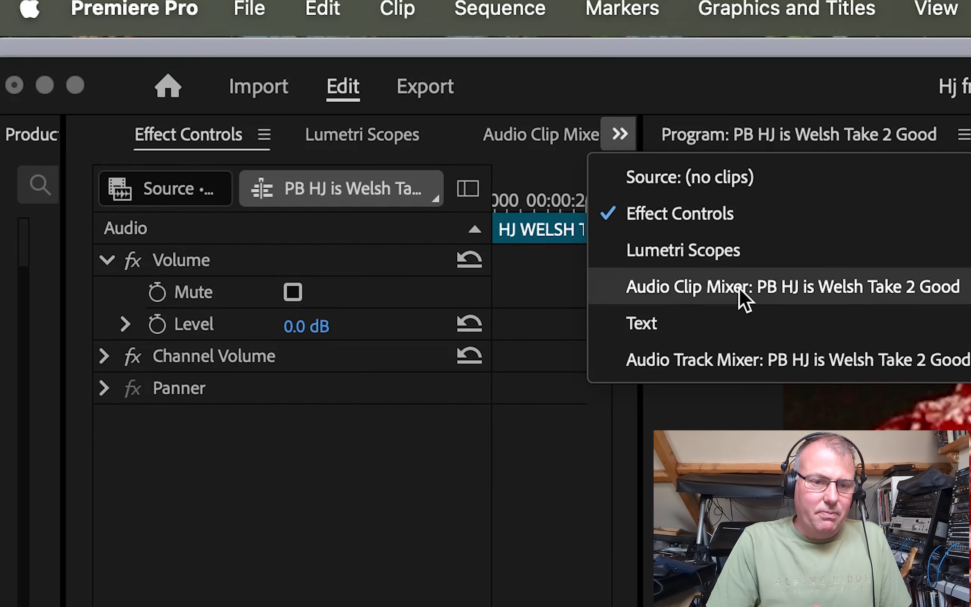
{"action": "left_click", "coordinate": [743, 361]}
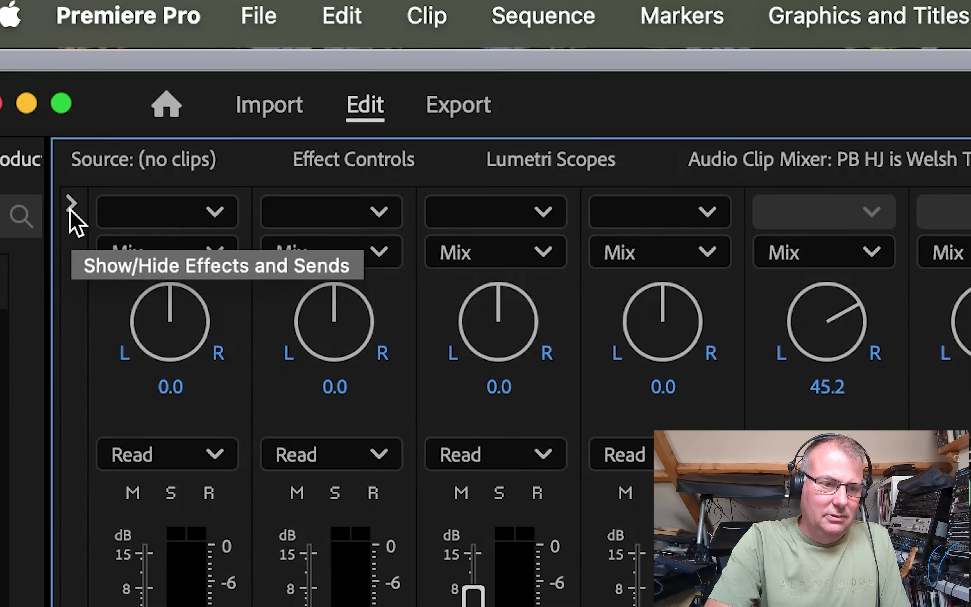
{"action": "left_click", "coordinate": [71, 204]}
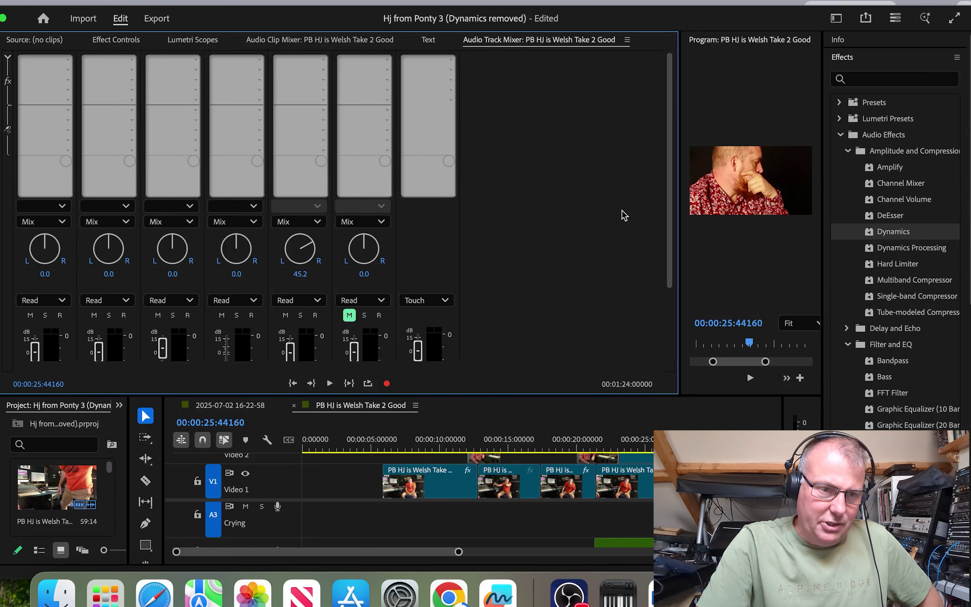
Add the Dynamics effect from Amplitude and Compression to the first effect slot of the Human track.
{"action": "scroll", "coordinate": [655, 215], "scroll_direction": "down", "scroll_amount": 3}
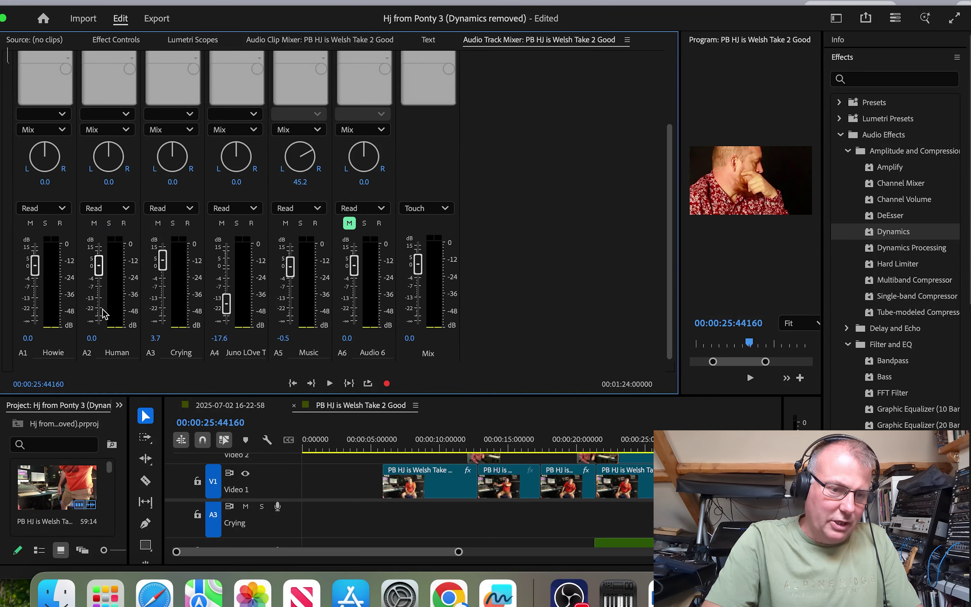
{"action": "scroll", "coordinate": [103, 314], "scroll_direction": "up", "scroll_amount": 3}
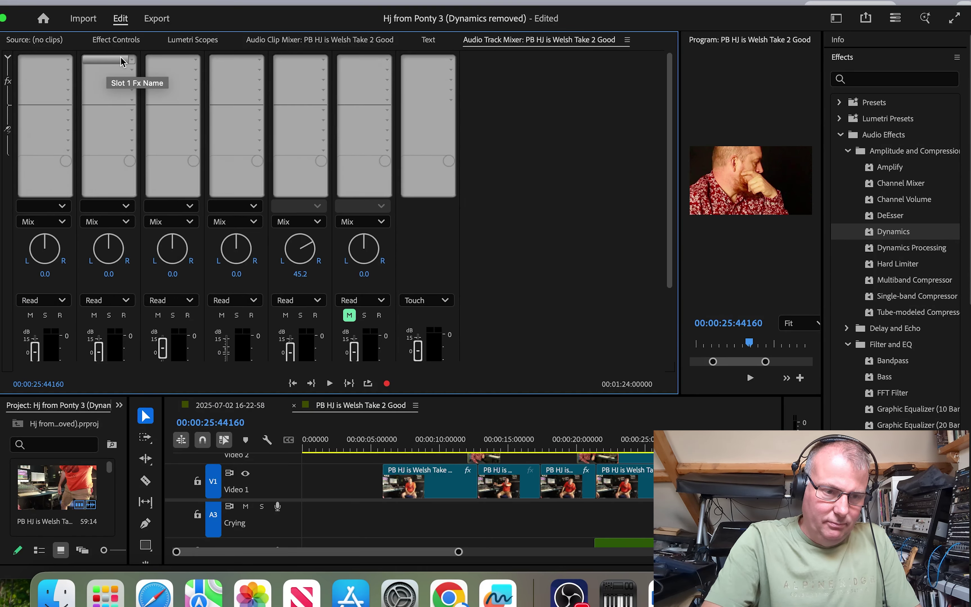
{"action": "left_click", "coordinate": [130, 61]}
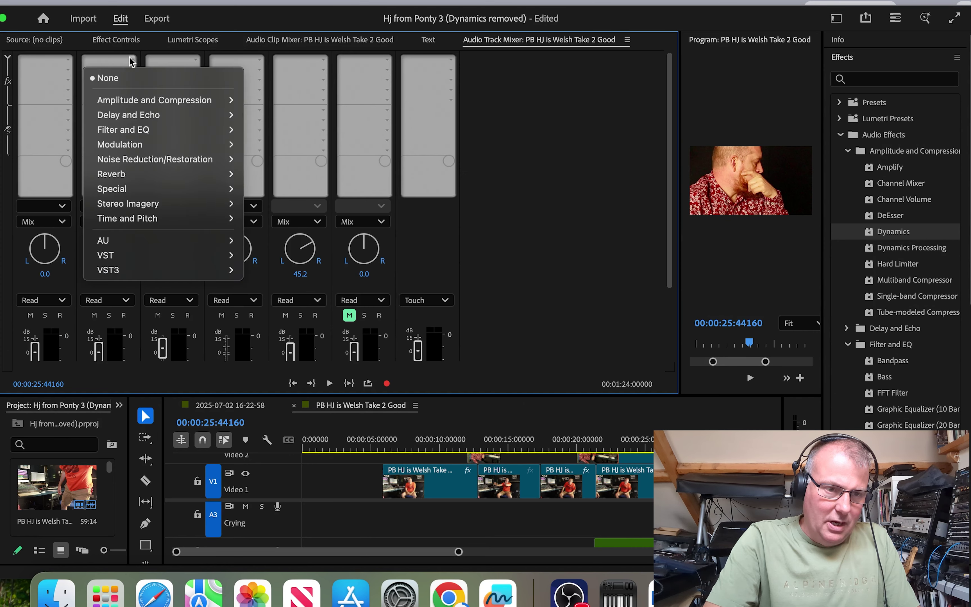
{"action": "mouse_move", "coordinate": [160, 100]}
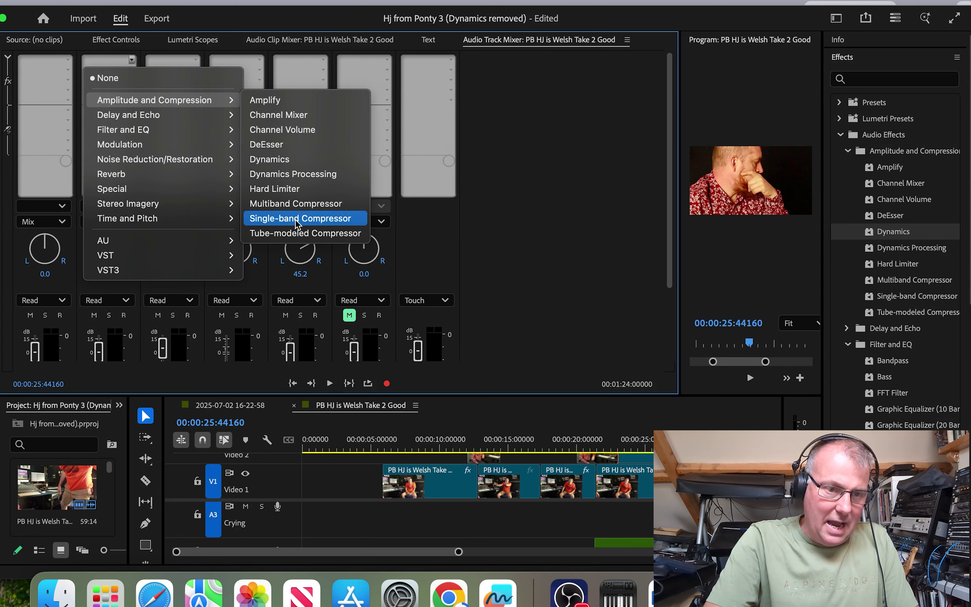
{"action": "left_click", "coordinate": [286, 160]}
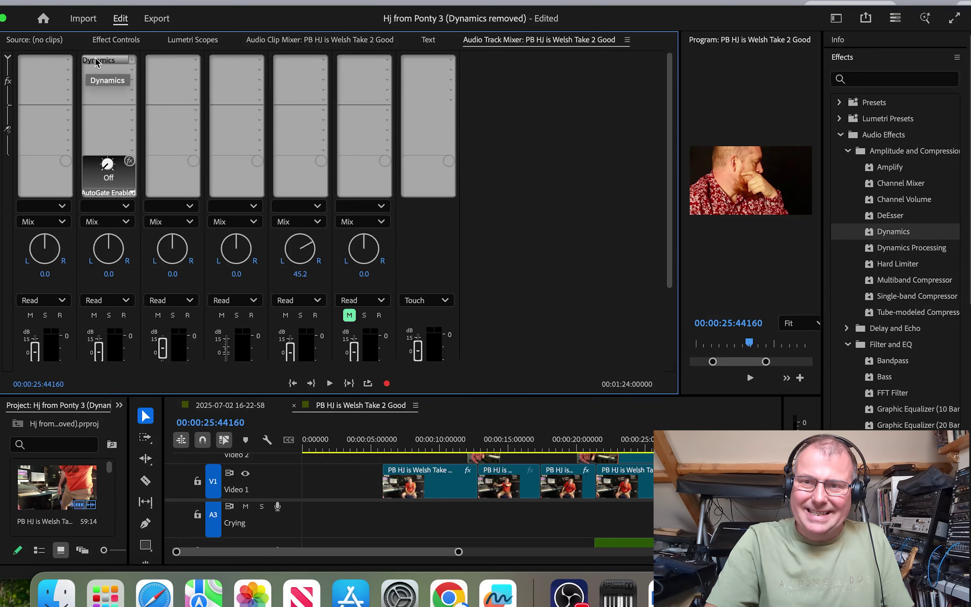
Enable the Compressor section in the Human track's Dynamics effect.
{"action": "double_click", "coordinate": [106, 63]}
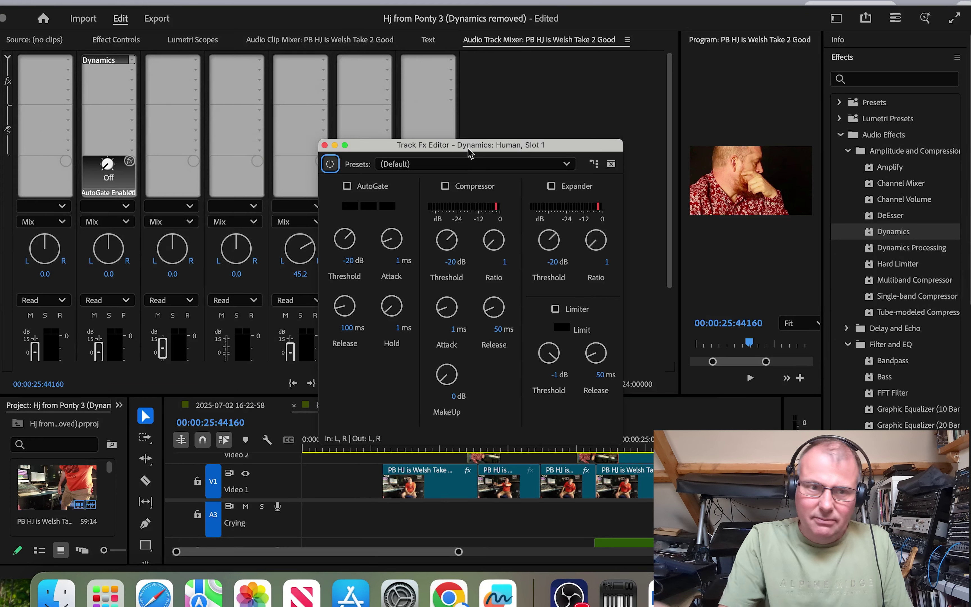
{"action": "left_click_drag", "start_coordinate": [465, 147], "coordinate": [505, 69]}
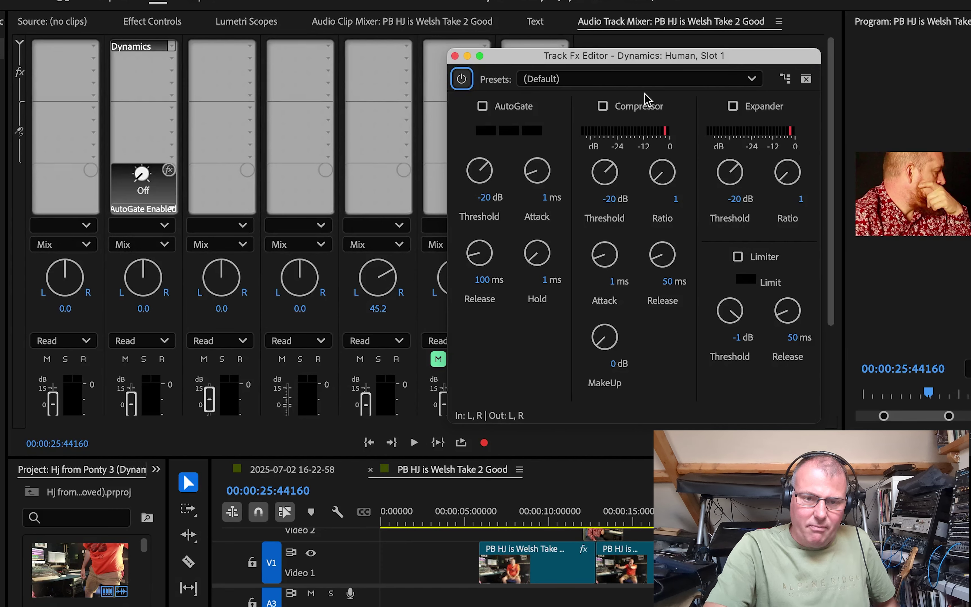
{"action": "left_click", "coordinate": [602, 107]}
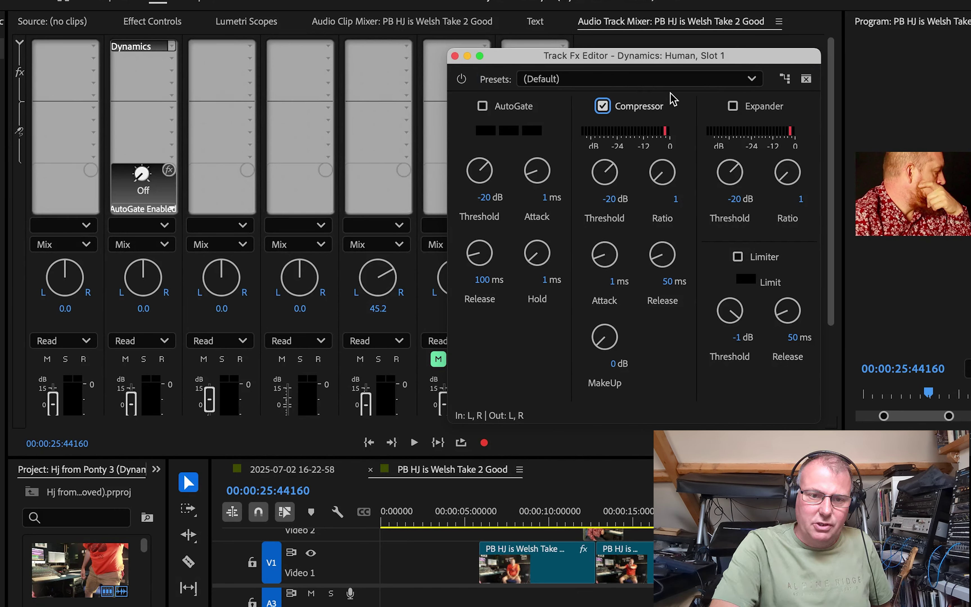
{"action": "left_click_drag", "start_coordinate": [668, 55], "coordinate": [541, 57]}
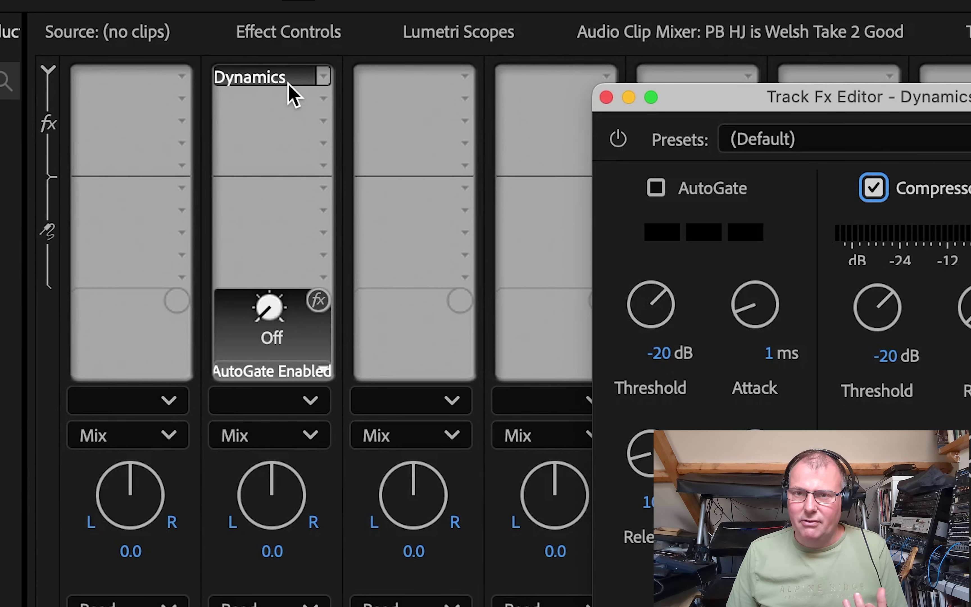
{"action": "mouse_move", "coordinate": [289, 84]}
{"action": "left_mouse_down"}
{"action": "mouse_move", "coordinate": [289, 128]}
{"action": "mouse_move", "coordinate": [288, 73]}
{"action": "mouse_move", "coordinate": [293, 80]}
{"action": "left_mouse_up"}
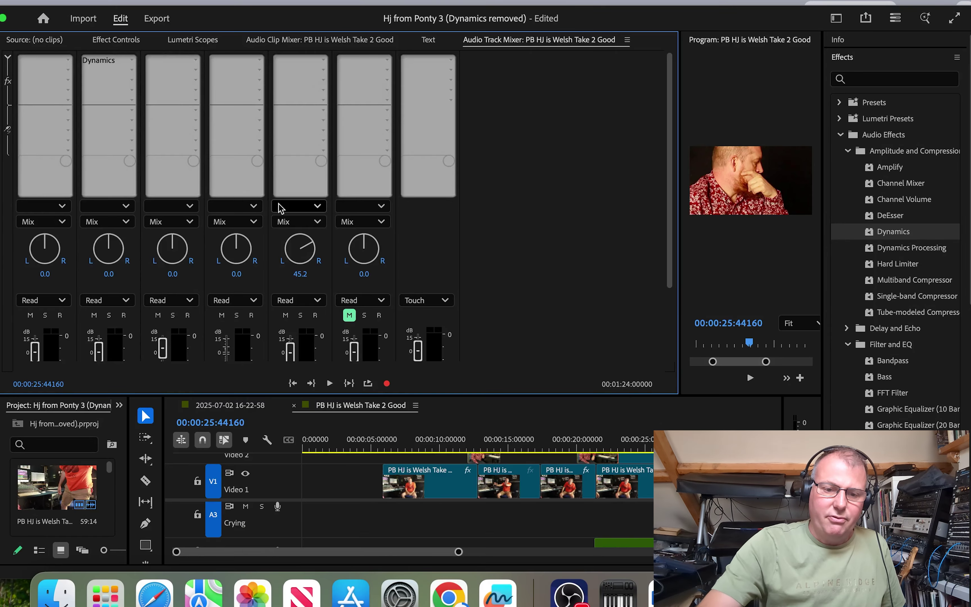
Reopen the Human track's Dynamics settings and set the compressor ratio to 3.3 and threshold to -25.3 dB.
{"action": "double_click", "coordinate": [89, 66]}
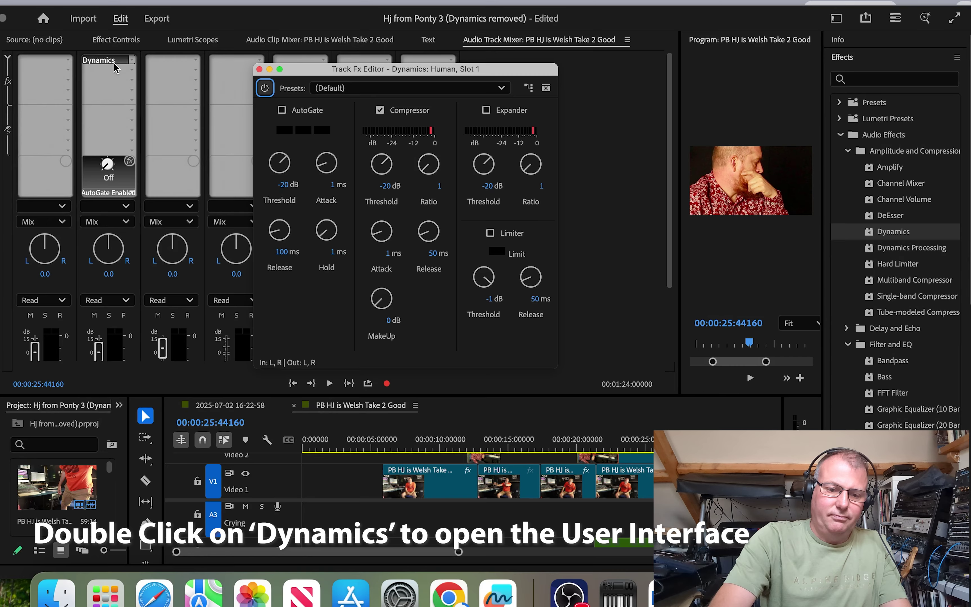
{"action": "scroll", "coordinate": [639, 167], "scroll_direction": "down", "scroll_amount": 5}
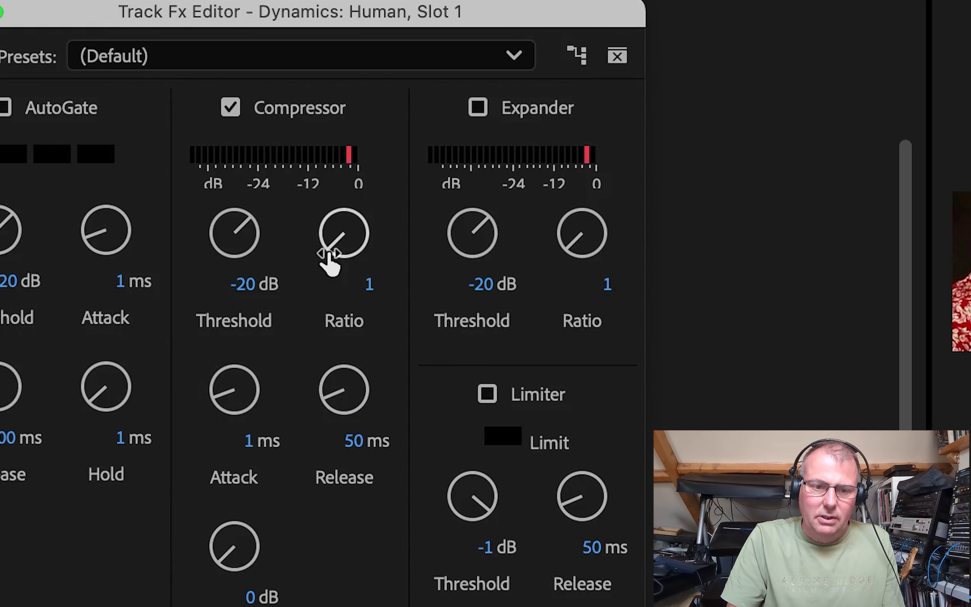
{"action": "left_click_drag", "start_coordinate": [329, 255], "coordinate": [310, 109]}
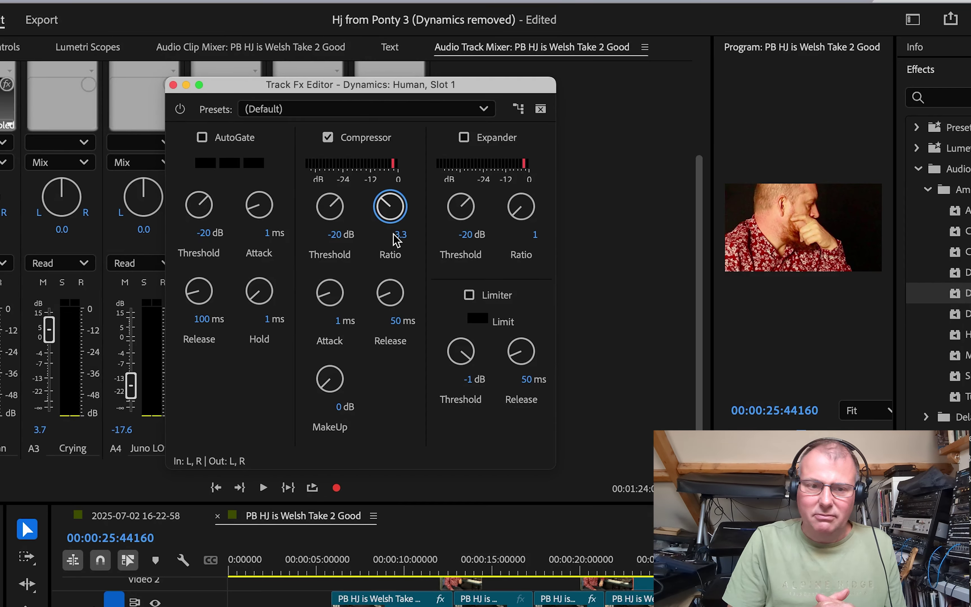
{"action": "left_click_drag", "start_coordinate": [325, 208], "coordinate": [330, 232]}
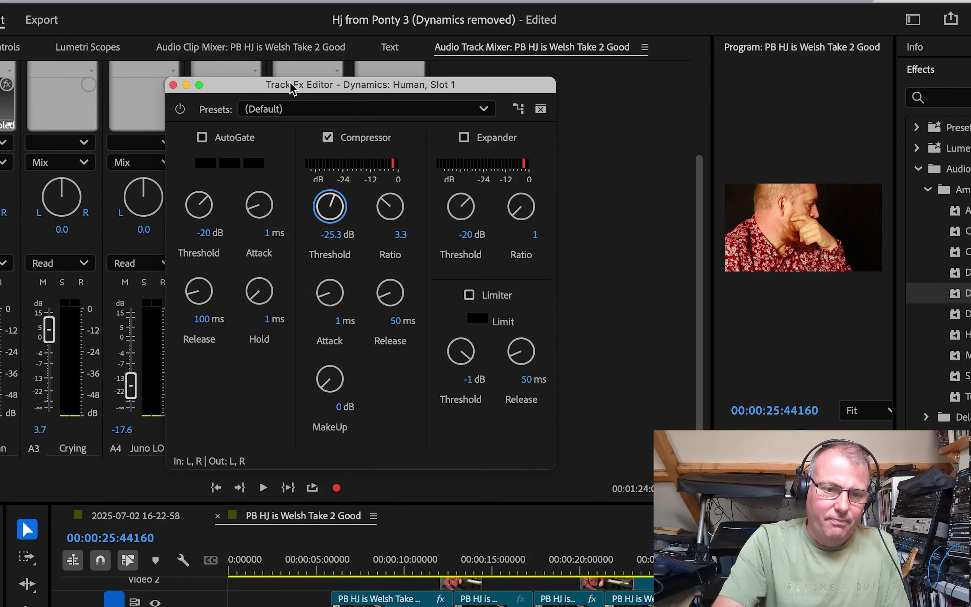
Play the sequence from about 00:00:05 and compare the Human track's sound with Dynamics bypassed and active.
{"action": "left_click_drag", "start_coordinate": [291, 84], "coordinate": [225, 87]}
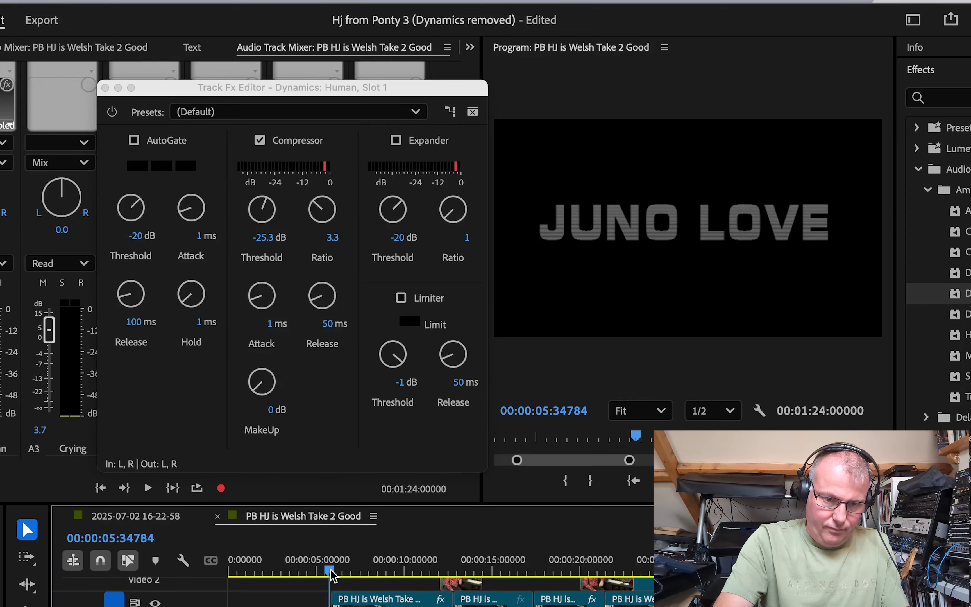
{"action": "key", "text": "space"}
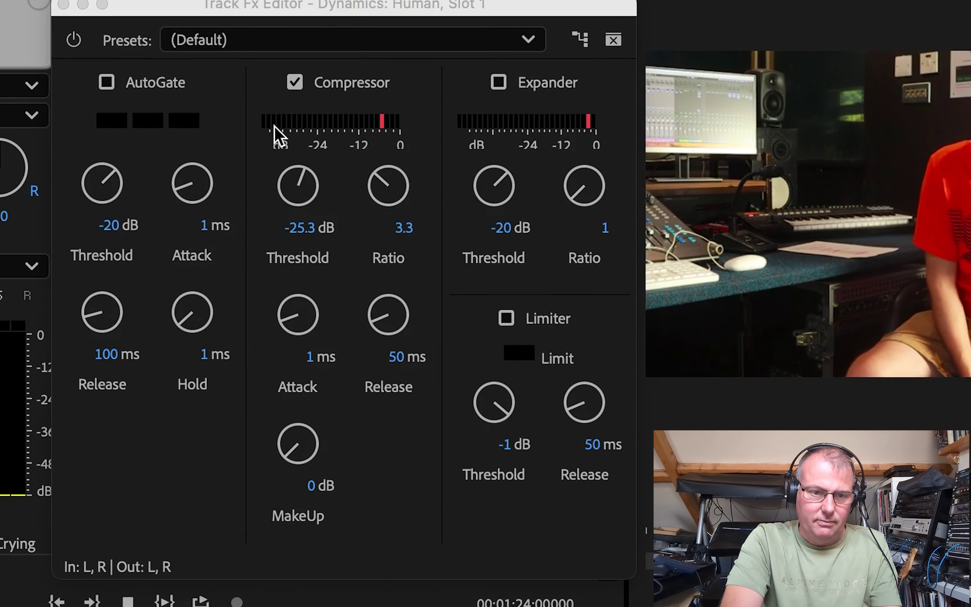
{"action": "left_click", "coordinate": [74, 39]}
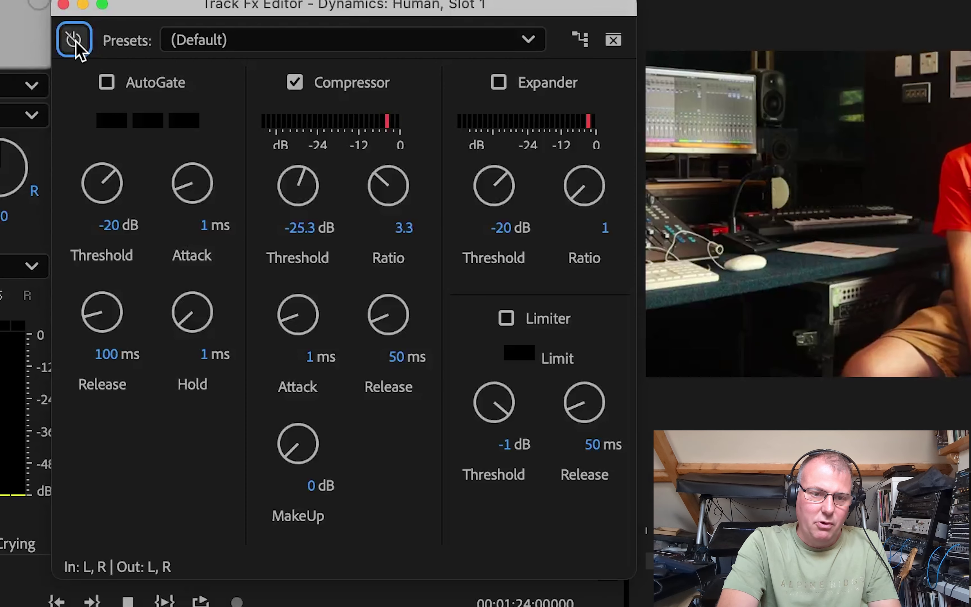
{"action": "left_click", "coordinate": [74, 39]}
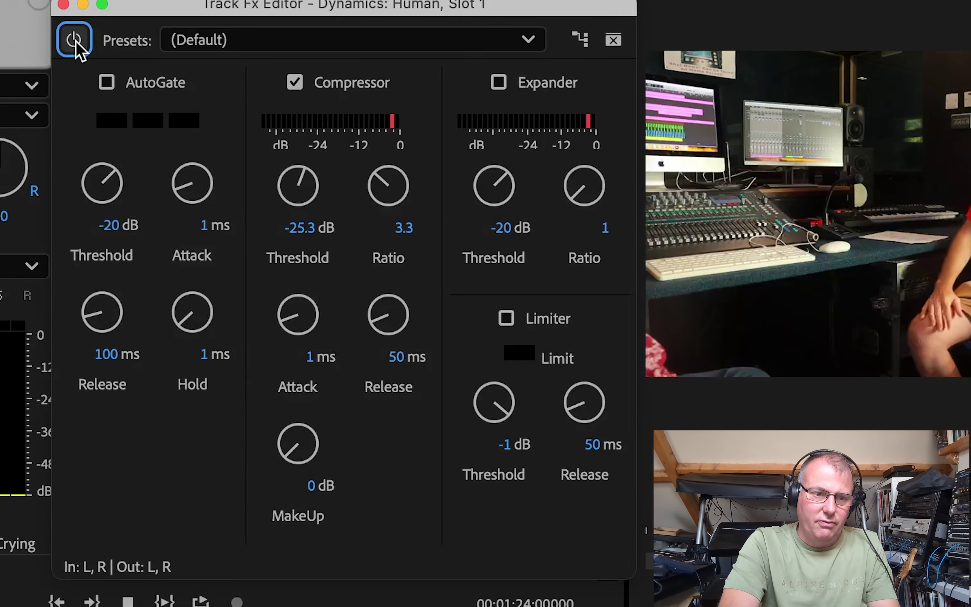
{"action": "key", "text": "space"}
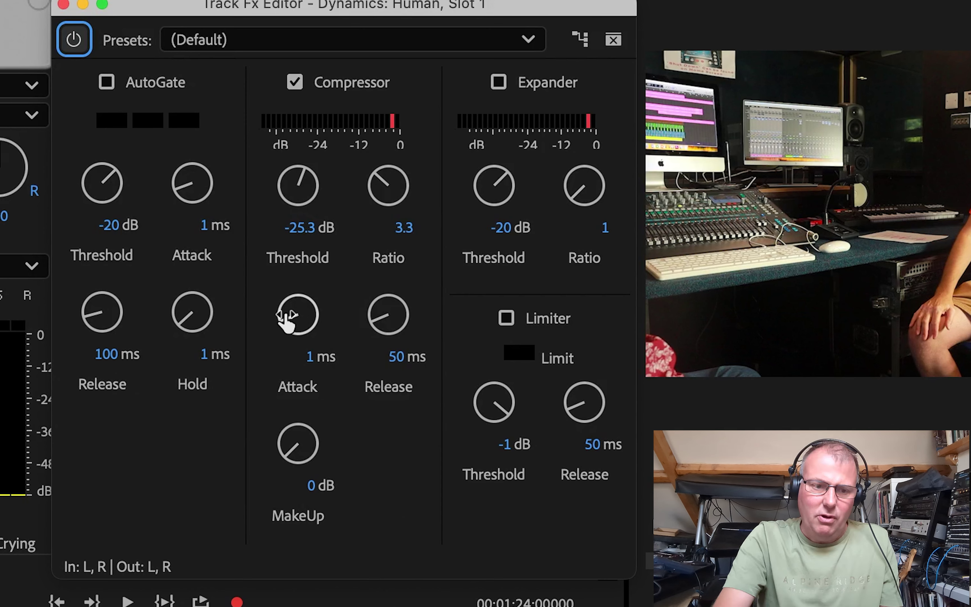
Set the compressor attack to 2.8 ms and the ratio to 4.3 in the Human track's Dynamics effect, playing the sequence meanwhile.
{"action": "left_click_drag", "start_coordinate": [287, 317], "coordinate": [279, 267]}
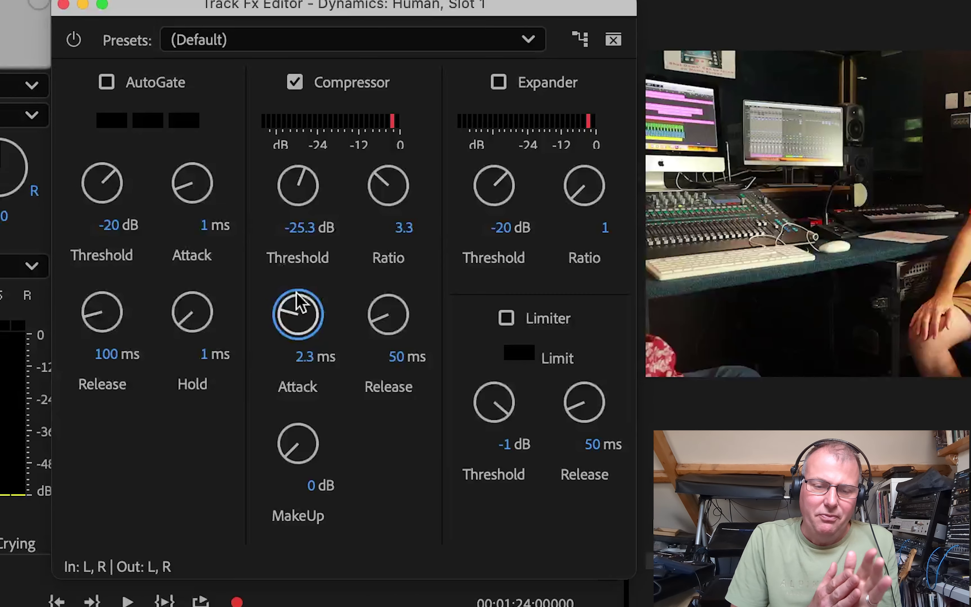
{"action": "left_click_drag", "start_coordinate": [288, 321], "coordinate": [355, 343]}
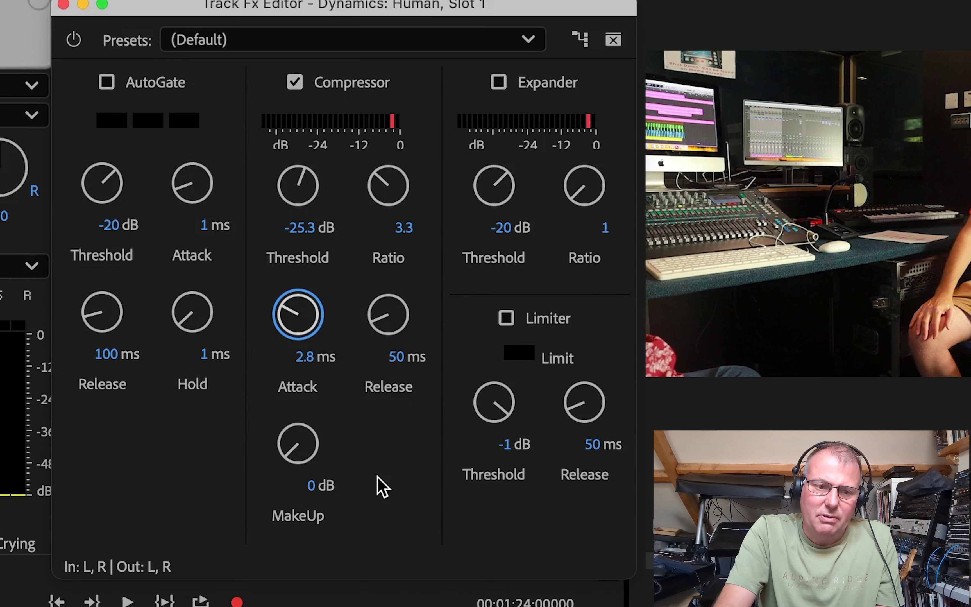
{"action": "key", "text": "space"}
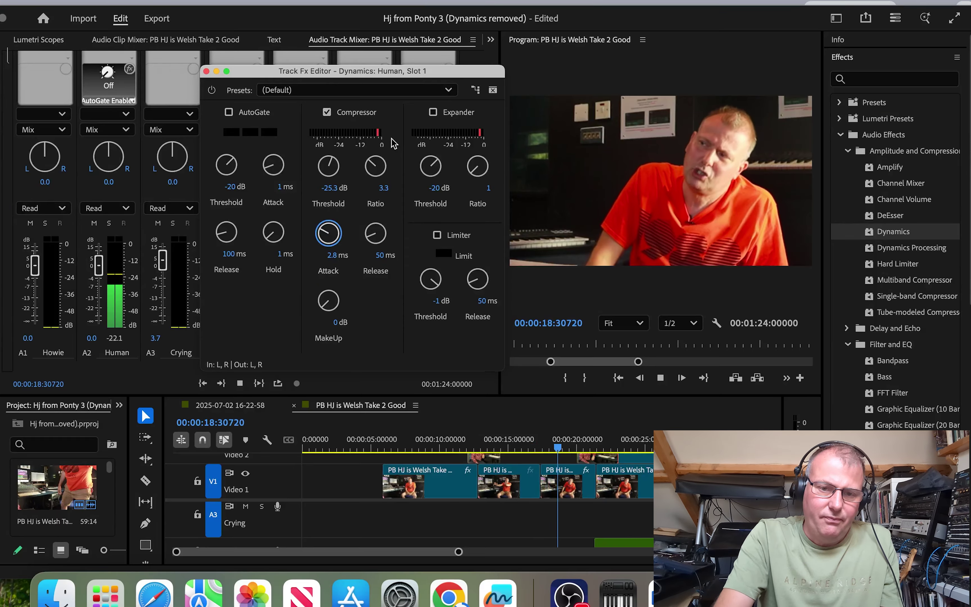
{"action": "left_click_drag", "start_coordinate": [375, 165], "coordinate": [374, 157]}
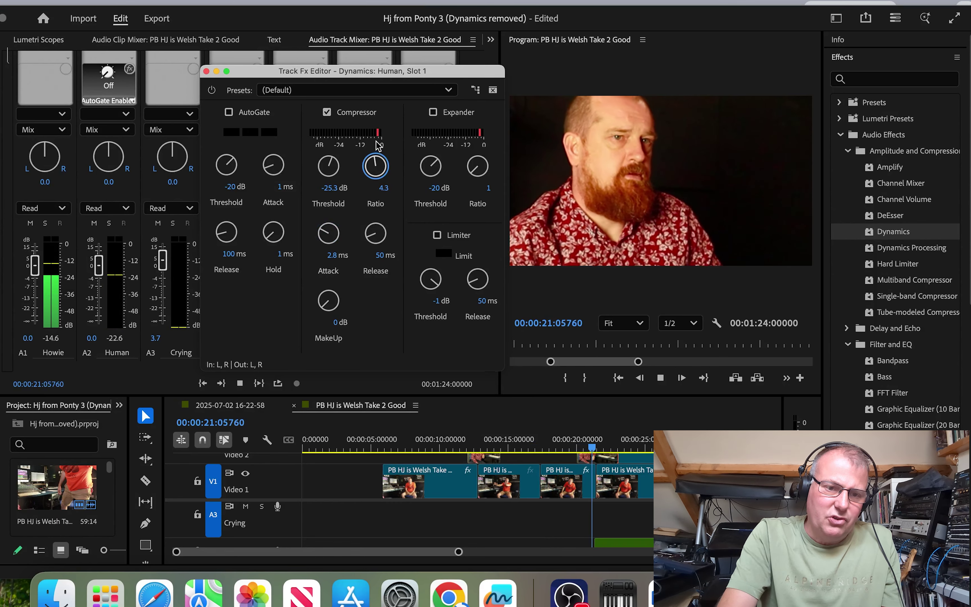
Replay the sequence from about 00:00:06 and compare the Human track with Dynamics bypassed and active at the new compressor settings.
{"action": "left_click", "coordinate": [617, 379]}
{"action": "left_click", "coordinate": [660, 378]}
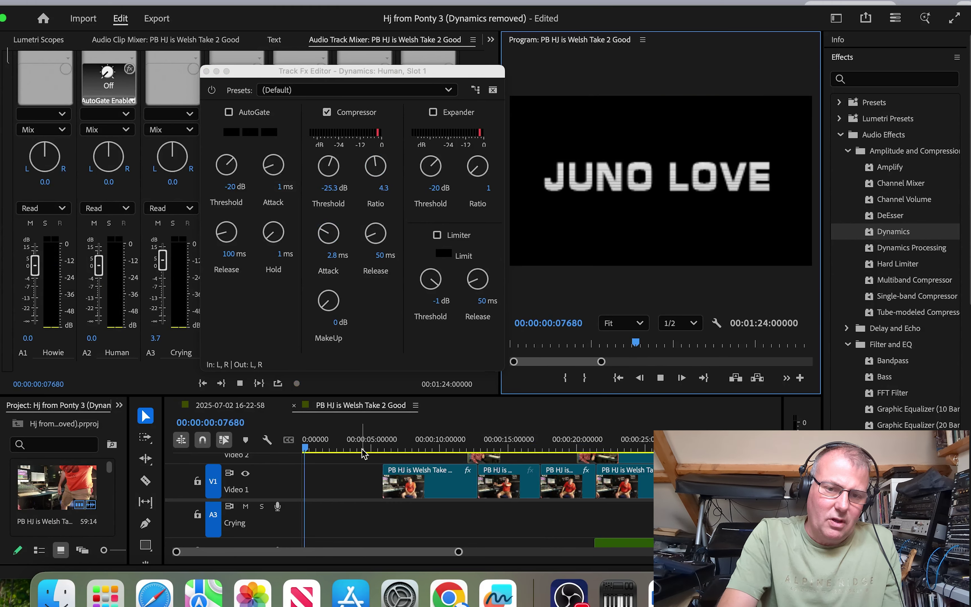
{"action": "left_click", "coordinate": [386, 449]}
{"action": "key", "text": "space"}
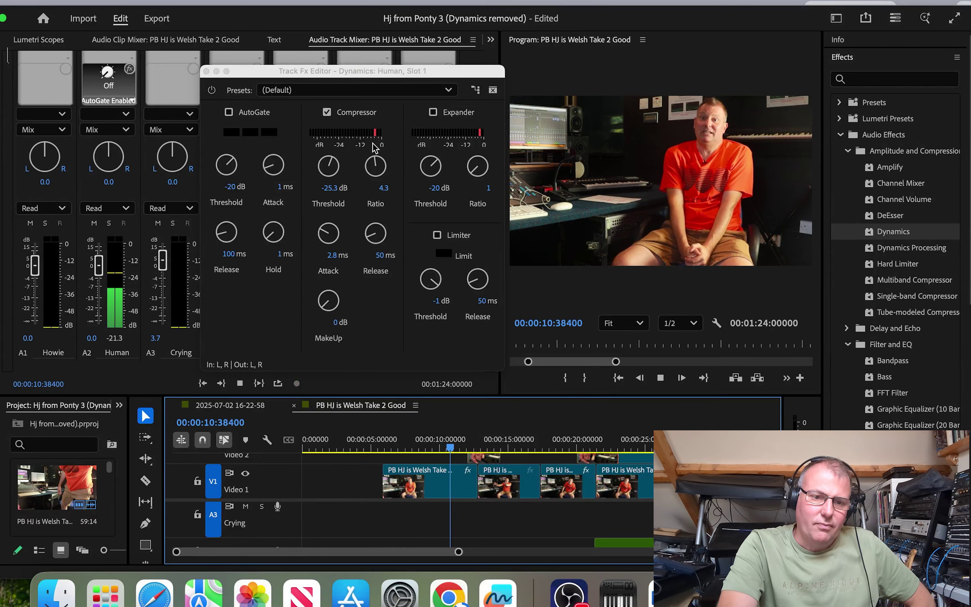
{"action": "left_click", "coordinate": [212, 91]}
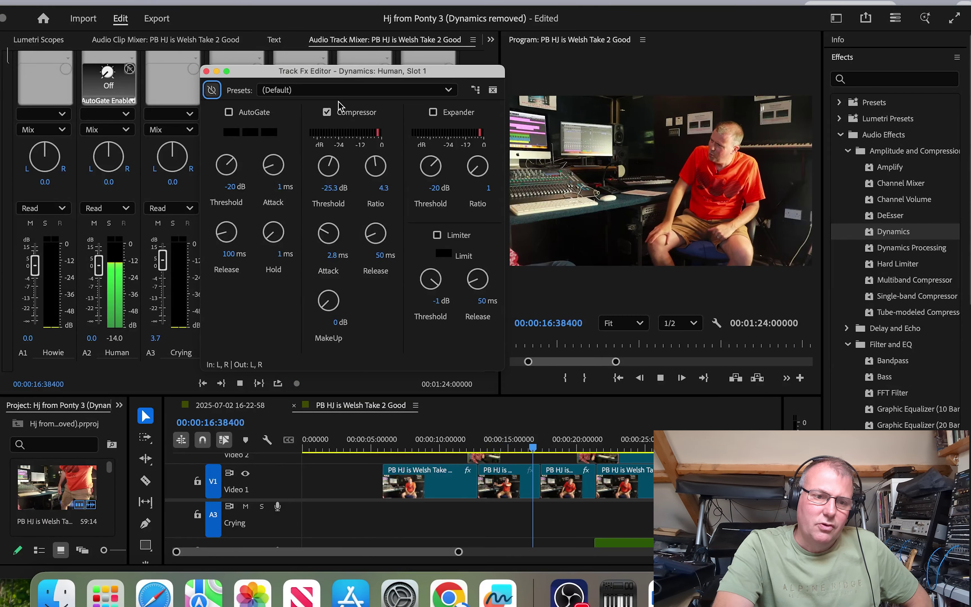
{"action": "left_click", "coordinate": [212, 90]}
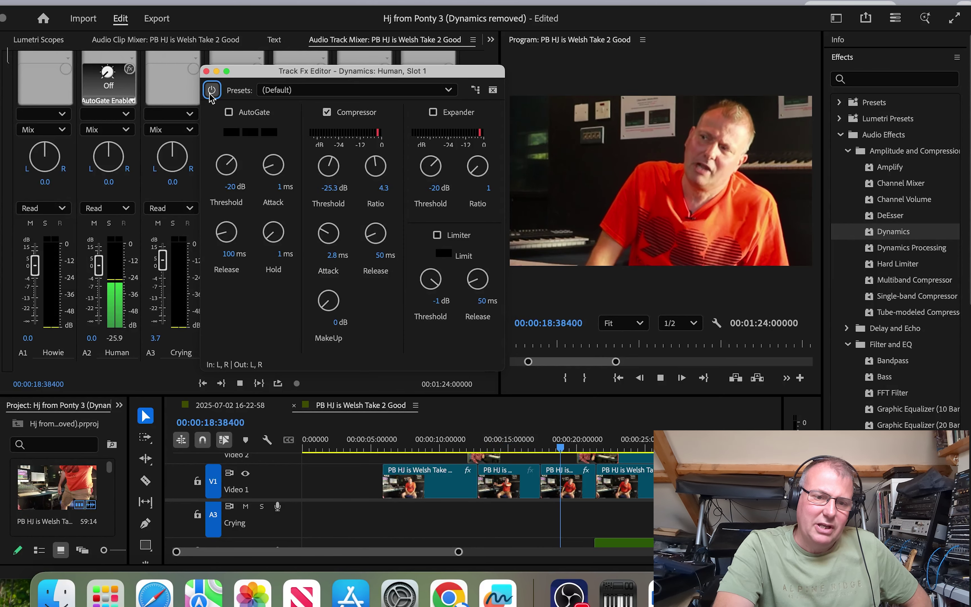
{"action": "key", "text": "space"}
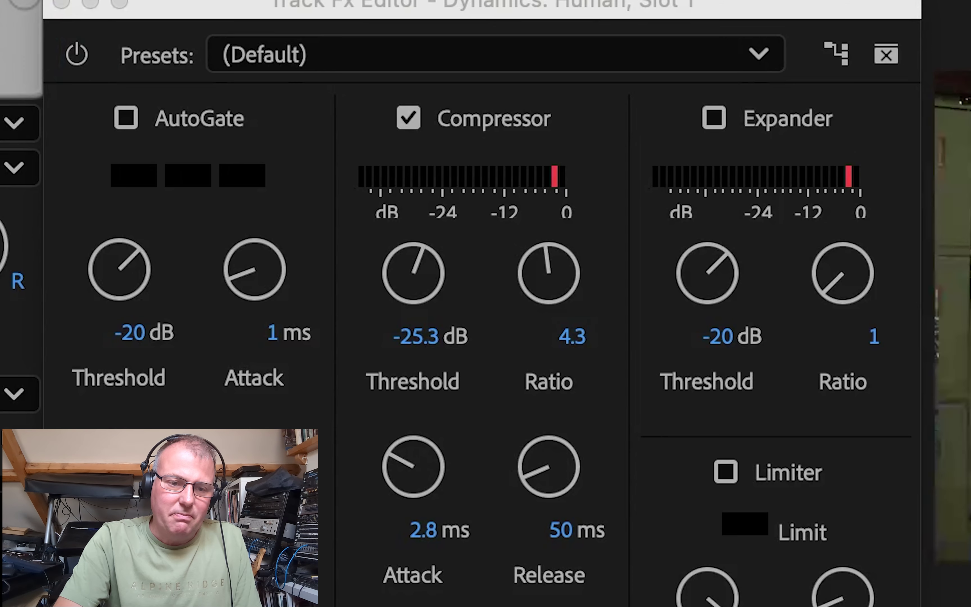
Set the compressor's MakeUp gain to 8 dB in the Human track's Dynamics effect.
{"action": "key", "text": "space"}
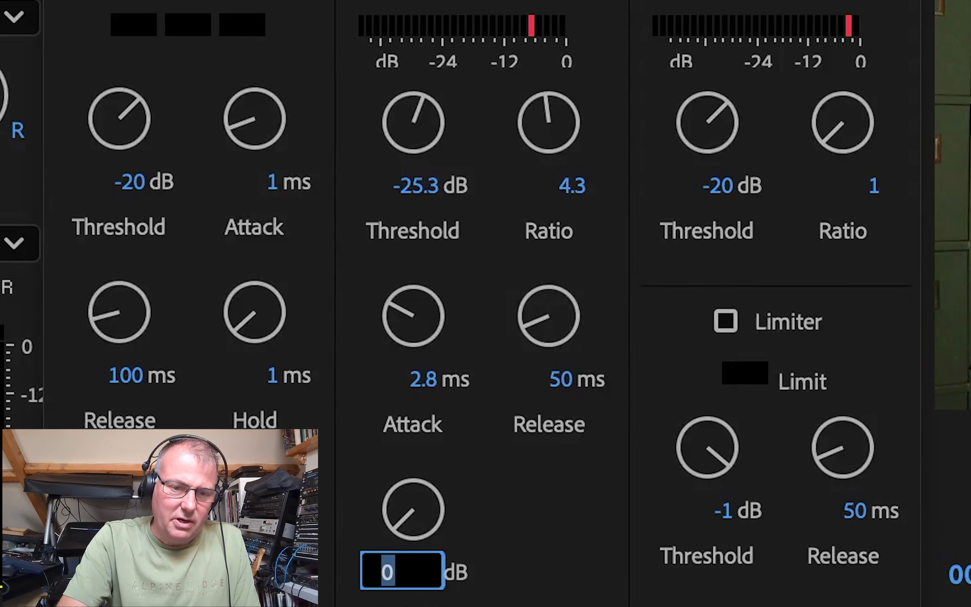
{"action": "type", "text": "8"}
{"action": "key", "text": "Return"}
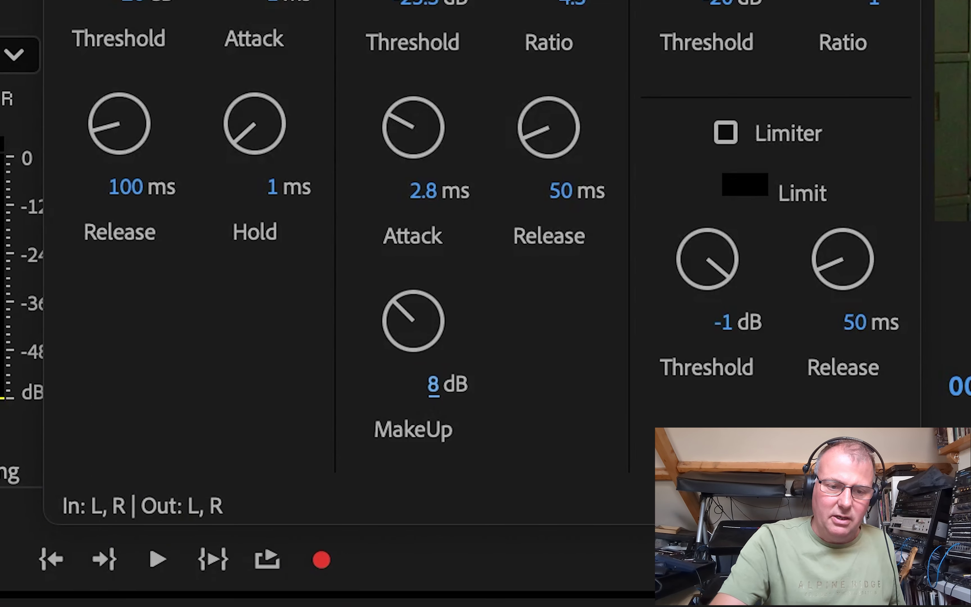
Play the sequence to check the Human track's level with the makeup gain applied, stopping at about 00:00:19.
{"action": "left_click", "coordinate": [321, 605]}
{"action": "key", "text": "space"}
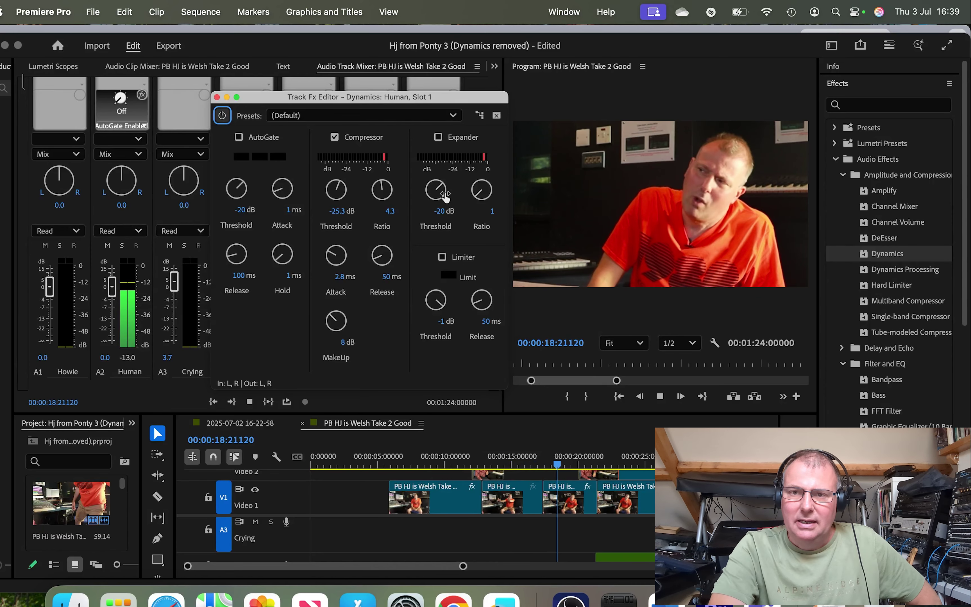
{"action": "left_click", "coordinate": [660, 396]}
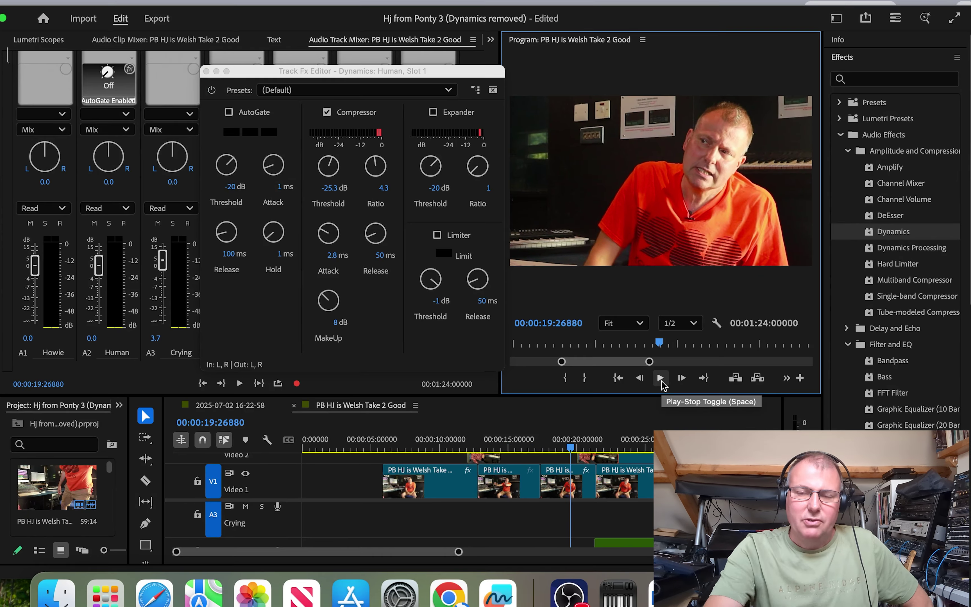